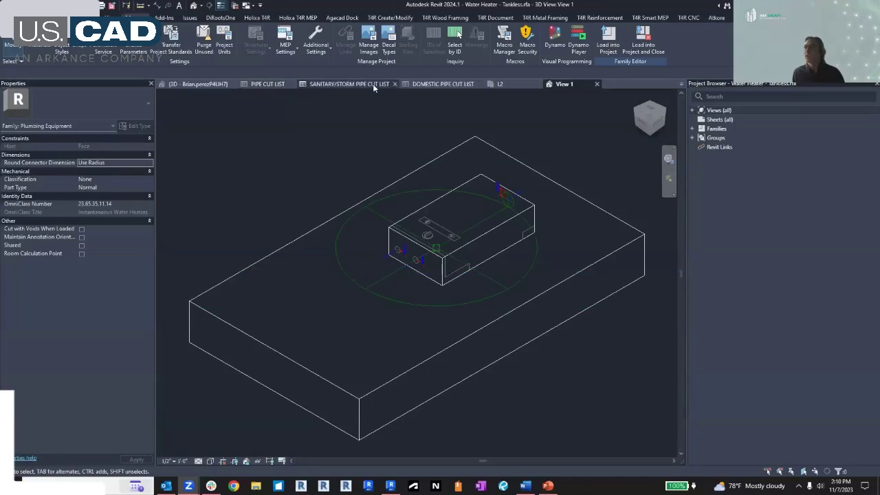
Step: Switch to the L2 floor plan and select the vanity sink to check its category
{"action": "left_click", "coordinate": [501, 84]}
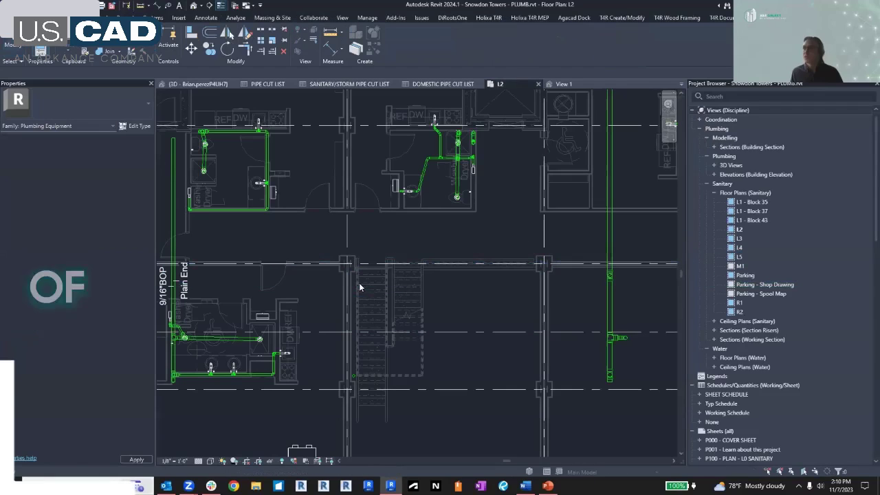
{"action": "scroll", "coordinate": [310, 370], "scroll_direction": "left", "scroll_amount": 3, "text": "shift"}
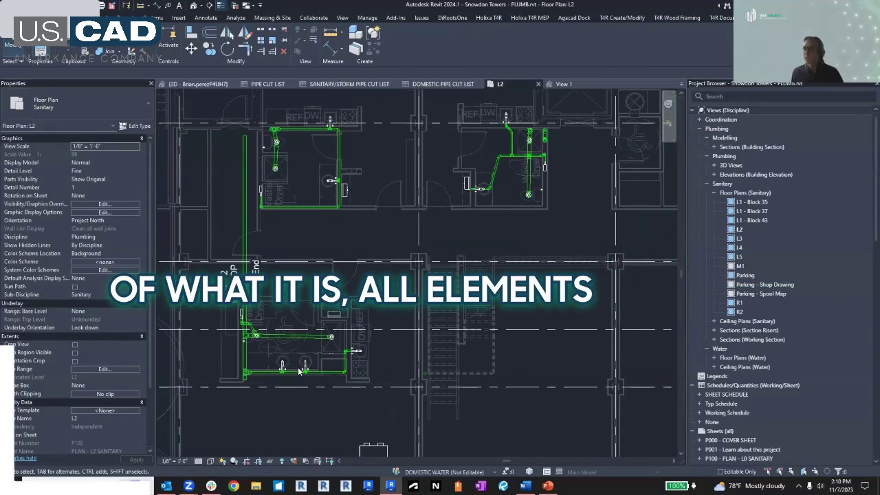
{"action": "left_click", "coordinate": [305, 370]}
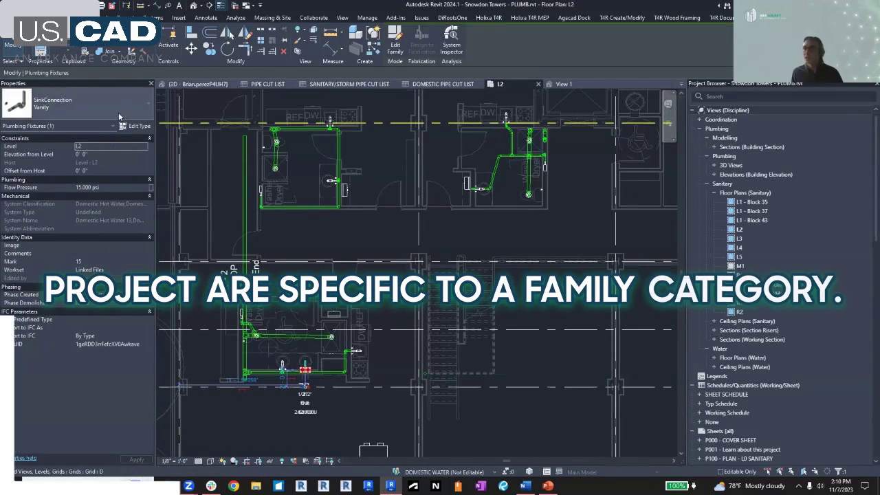
{"action": "scroll", "coordinate": [262, 361], "scroll_direction": "up", "scroll_amount": 2}
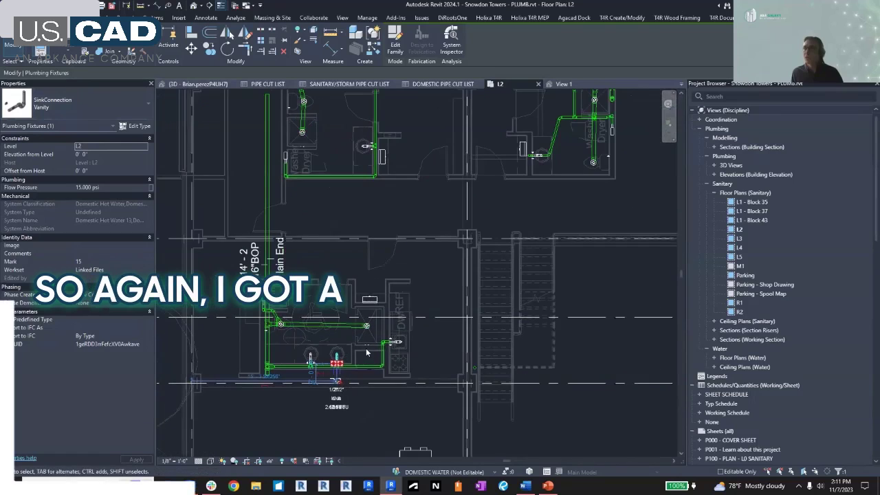
{"action": "scroll", "coordinate": [278, 357], "scroll_direction": "up", "scroll_amount": 4}
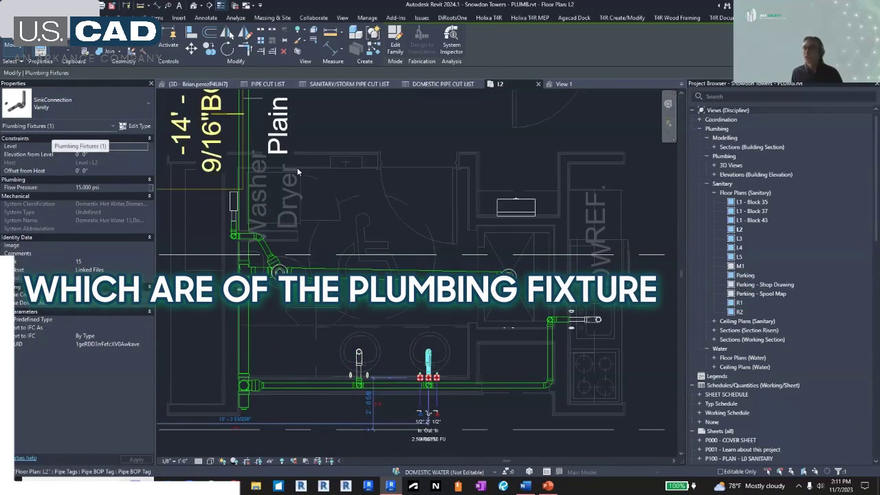
Step: Check the categories of the horizontal sanitary pipe and the reducer fitting, then clear the selection
{"action": "left_click", "coordinate": [289, 272]}
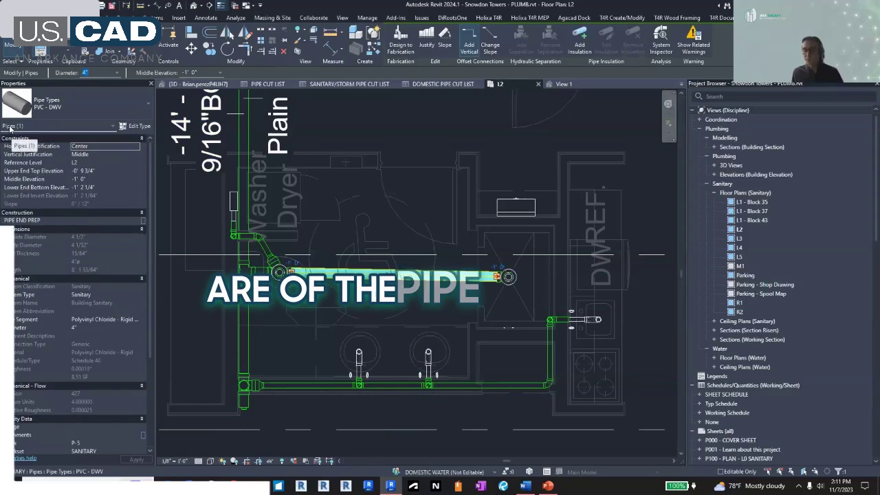
{"action": "scroll", "coordinate": [271, 261], "scroll_direction": "up", "scroll_amount": 3}
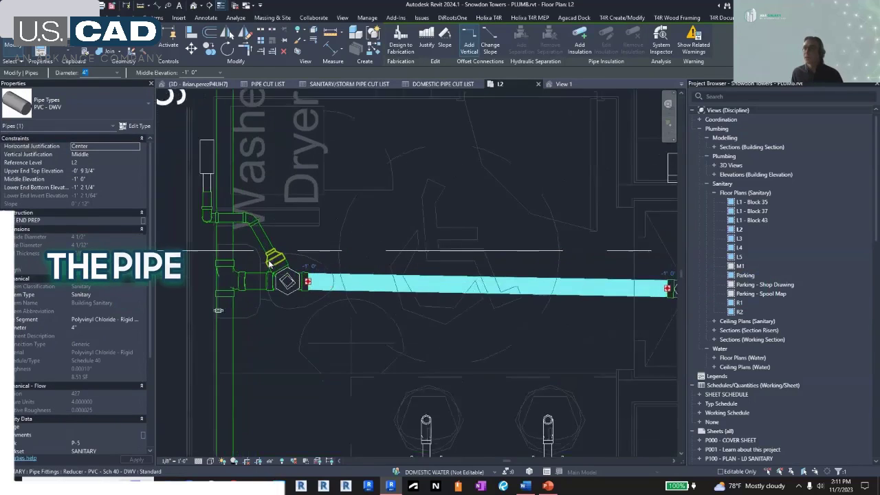
{"action": "left_click", "coordinate": [272, 261]}
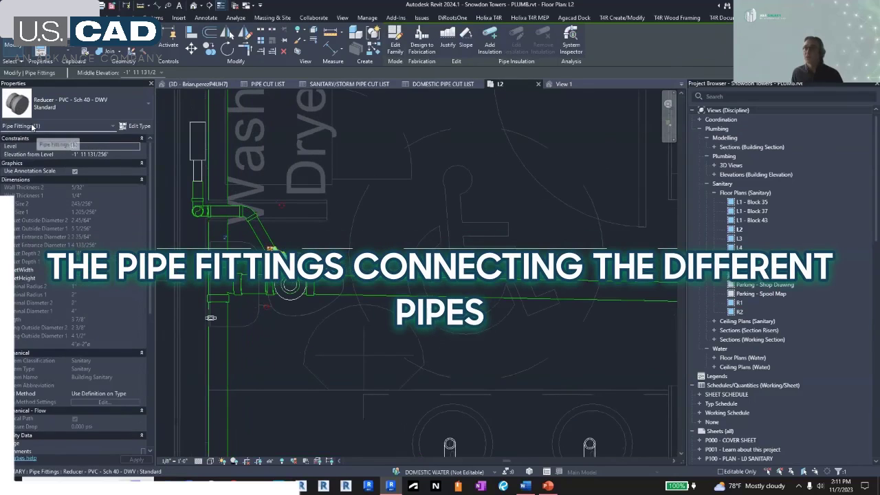
{"action": "scroll", "coordinate": [401, 232], "scroll_direction": "down", "scroll_amount": 3}
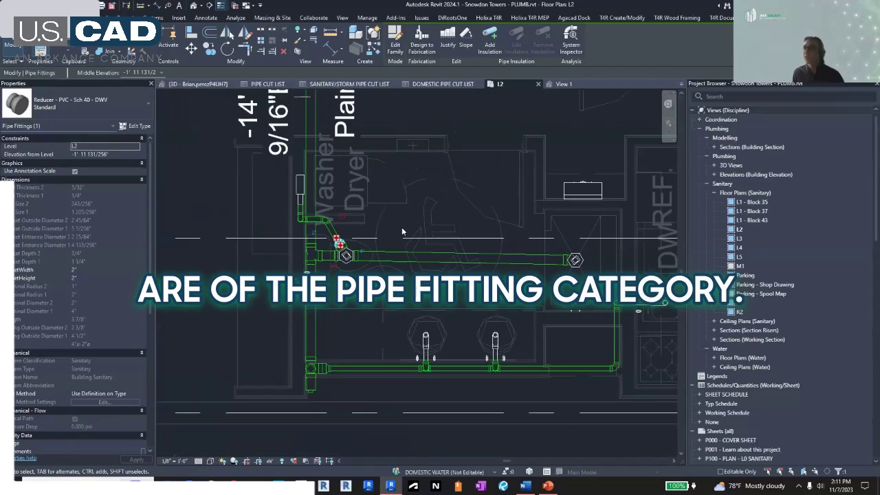
{"action": "key", "text": "Escape"}
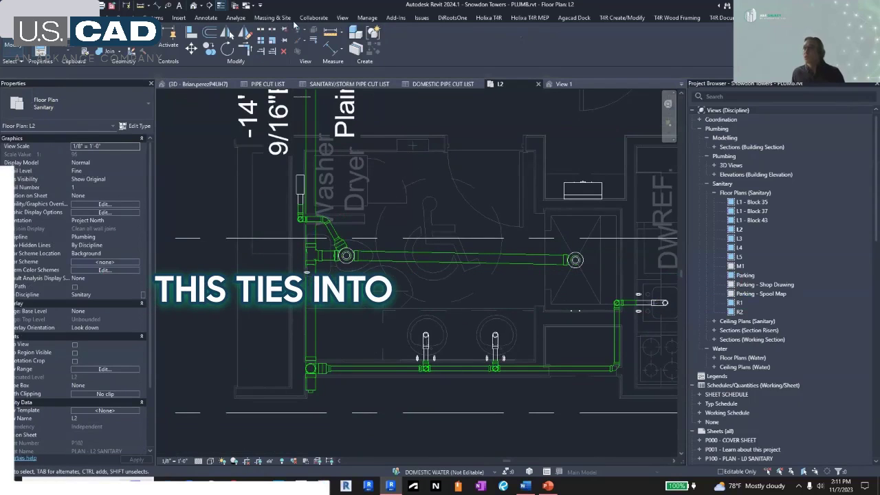
Step: On the Annotate tab, preview the Tag All Not Tagged dialog, cancel it, and expand the Tag panel
{"action": "left_click", "coordinate": [206, 18]}
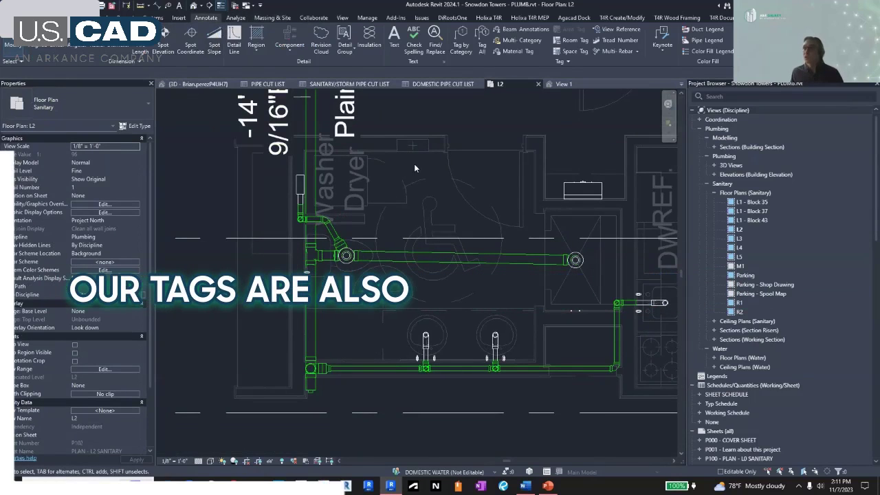
{"action": "left_click", "coordinate": [482, 44]}
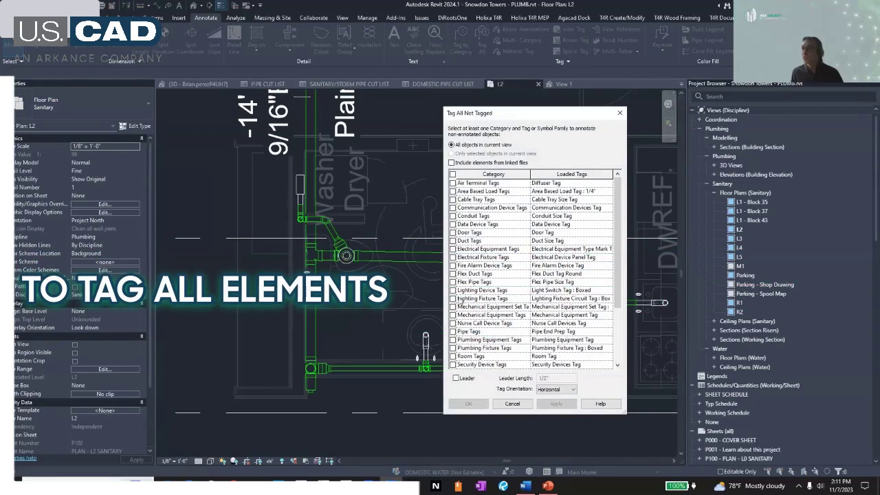
{"action": "left_click", "coordinate": [512, 405]}
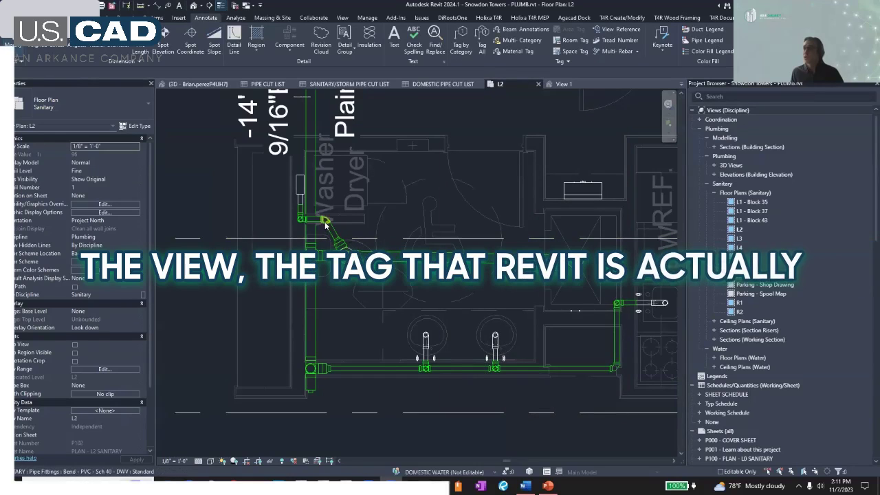
{"action": "left_click", "coordinate": [570, 61]}
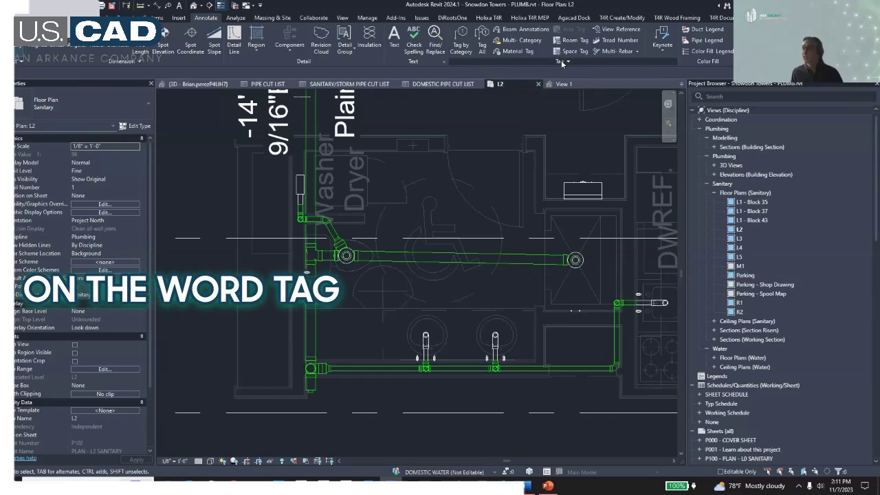
Step: In Loaded Tags And Symbols, change Pipes/Pipe Placeholders from Pipe End Prep Tag to Pipe Size Tag
{"action": "left_click", "coordinate": [562, 62]}
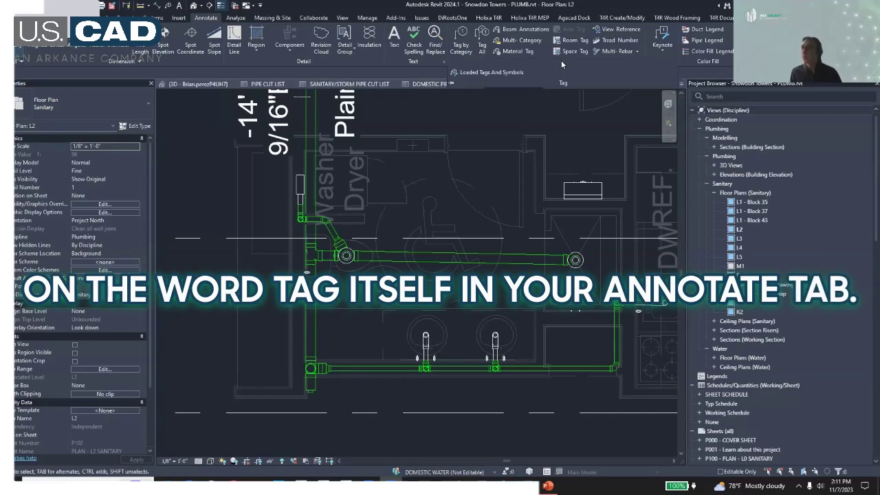
{"action": "left_click", "coordinate": [497, 73]}
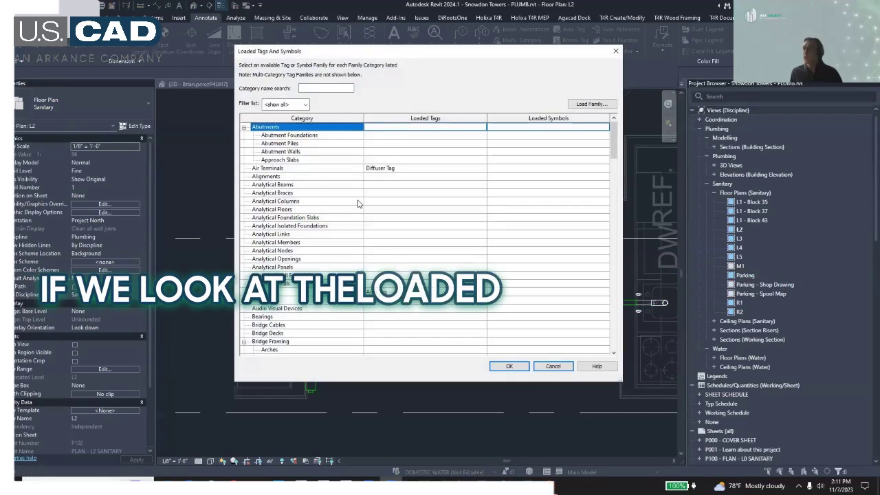
{"action": "scroll", "coordinate": [292, 172], "scroll_direction": "down", "scroll_amount": 4}
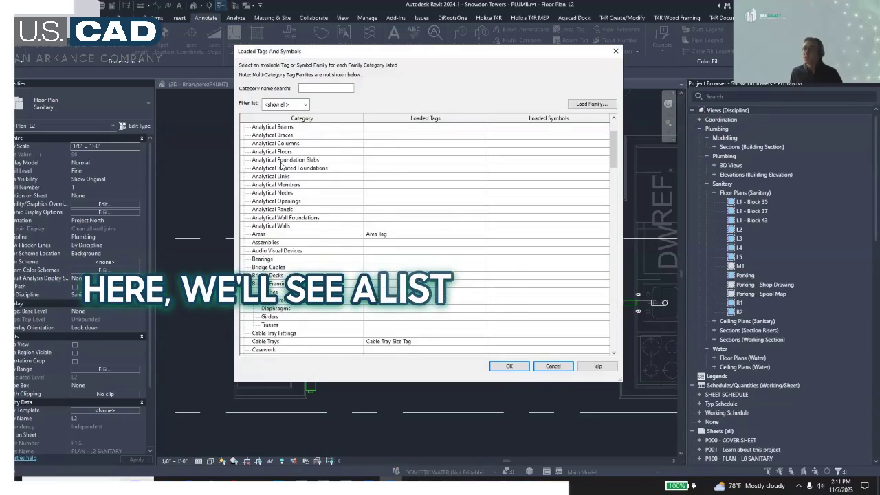
{"action": "scroll", "coordinate": [281, 166], "scroll_direction": "down", "scroll_amount": 13}
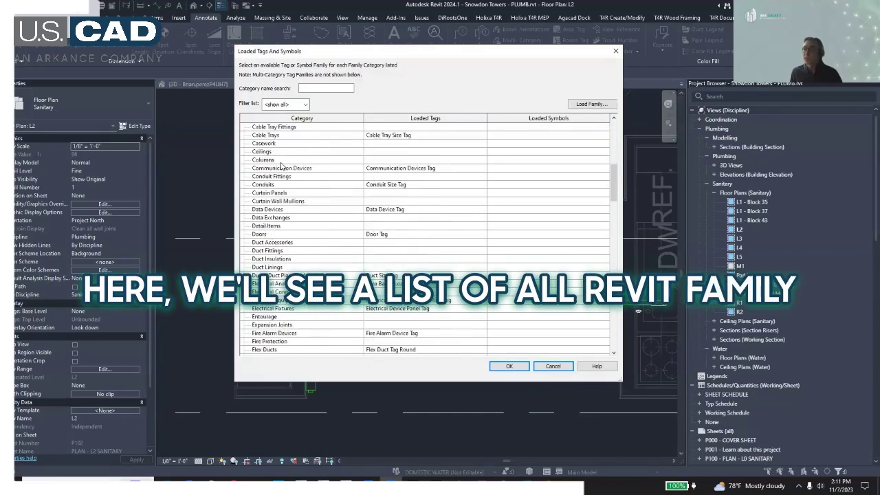
{"action": "scroll", "coordinate": [281, 166], "scroll_direction": "down", "scroll_amount": 4}
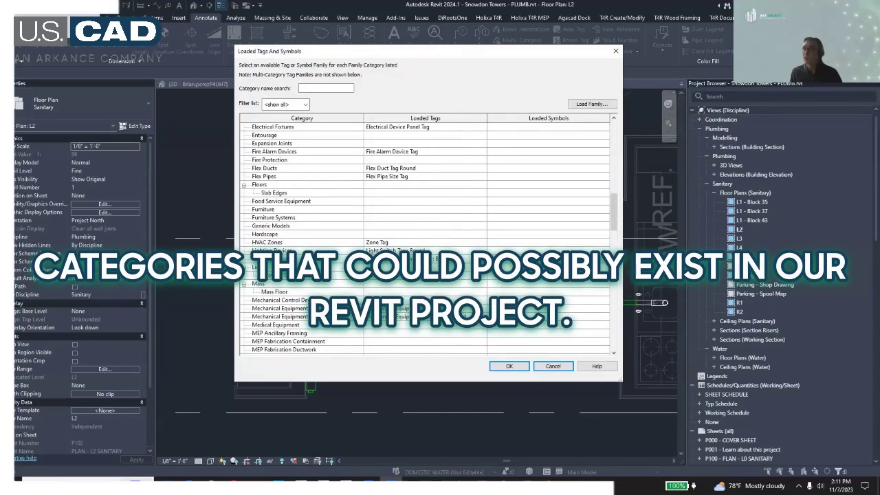
{"action": "scroll", "coordinate": [404, 319], "scroll_direction": "down", "scroll_amount": 2}
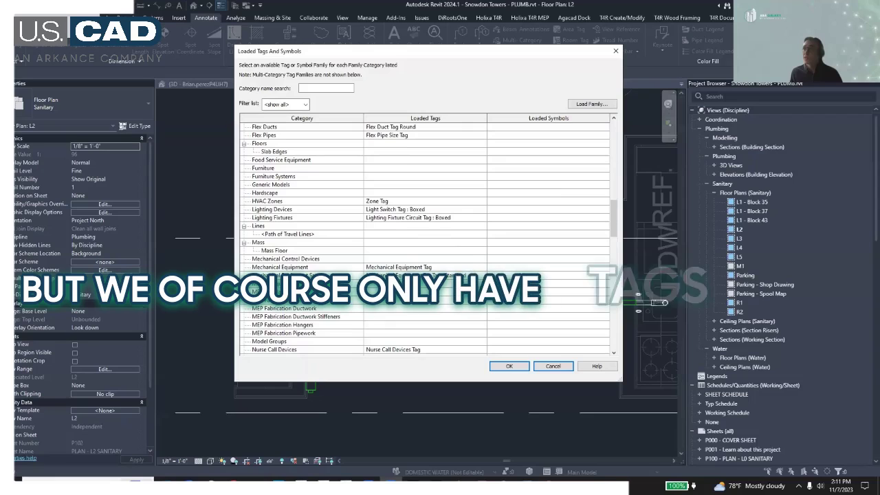
{"action": "scroll", "coordinate": [446, 285], "scroll_direction": "up", "scroll_amount": 1}
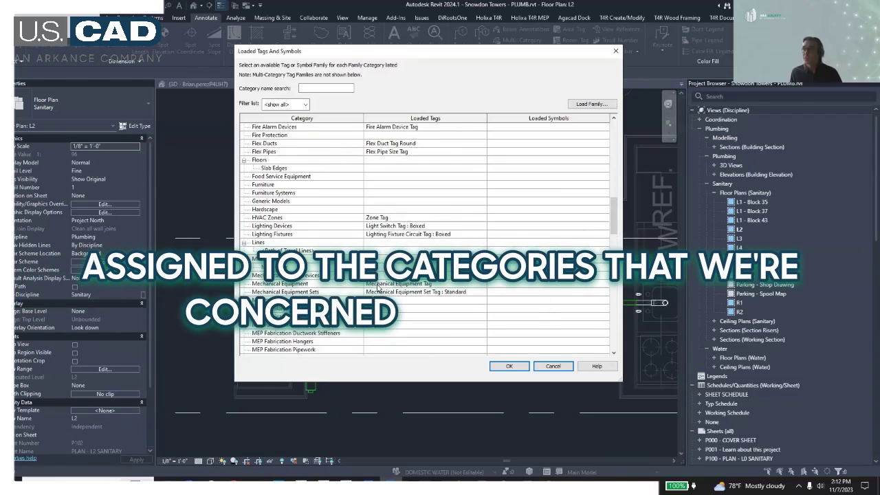
{"action": "scroll", "coordinate": [354, 285], "scroll_direction": "up", "scroll_amount": 2}
{"action": "scroll", "coordinate": [346, 280], "scroll_direction": "down", "scroll_amount": 3}
{"action": "scroll", "coordinate": [345, 280], "scroll_direction": "down", "scroll_amount": 8}
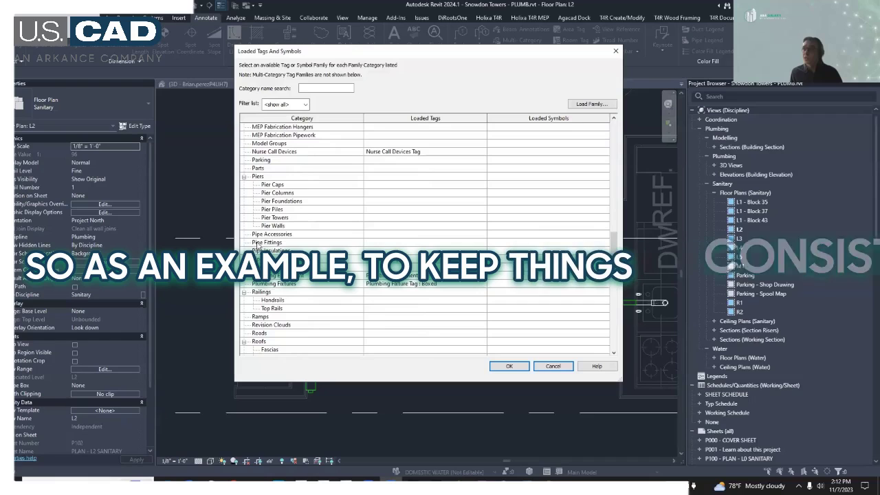
{"action": "left_click", "coordinate": [347, 258]}
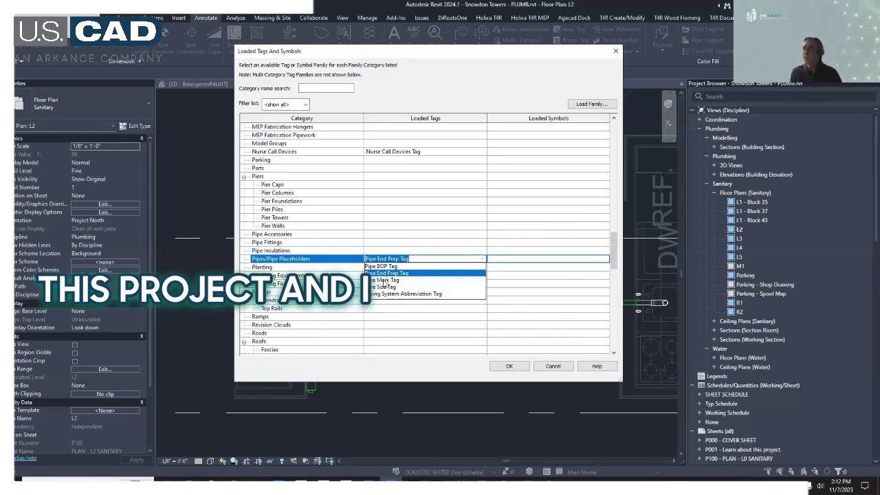
{"action": "left_click", "coordinate": [384, 286]}
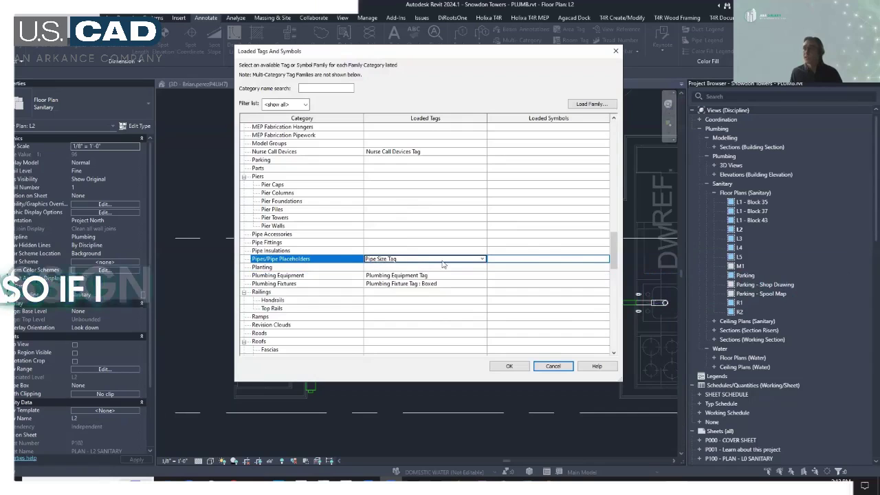
Step: Tag the horizontal pipe and two vertical pipes by category, showing 4"ø, 4"ø and 2"ø
{"action": "left_click", "coordinate": [510, 366]}
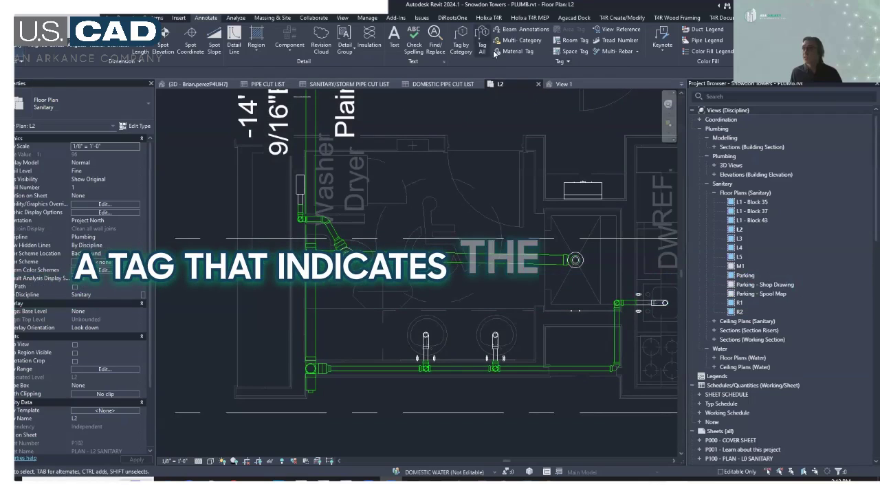
{"action": "left_click", "coordinate": [460, 44]}
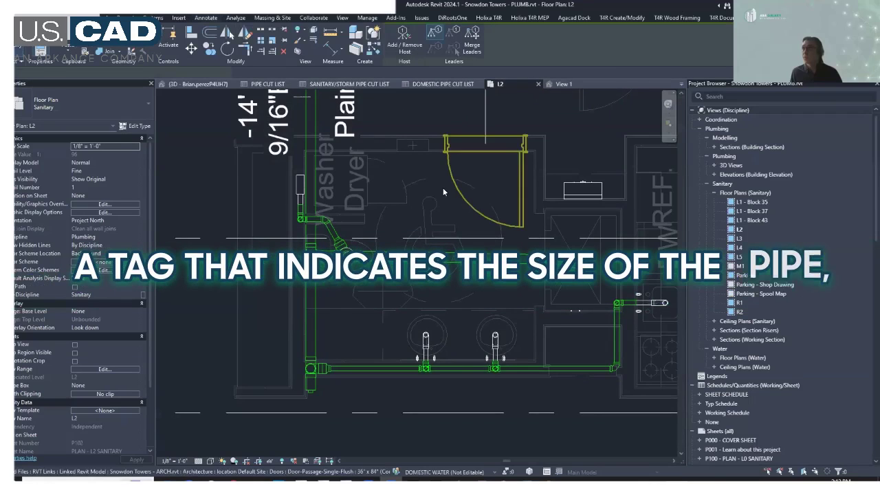
{"action": "left_click", "coordinate": [413, 255]}
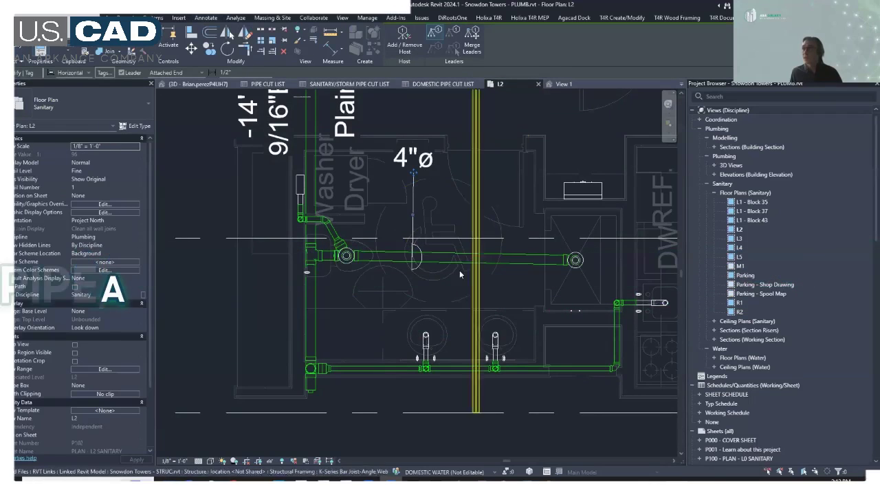
{"action": "left_click", "coordinate": [314, 323]}
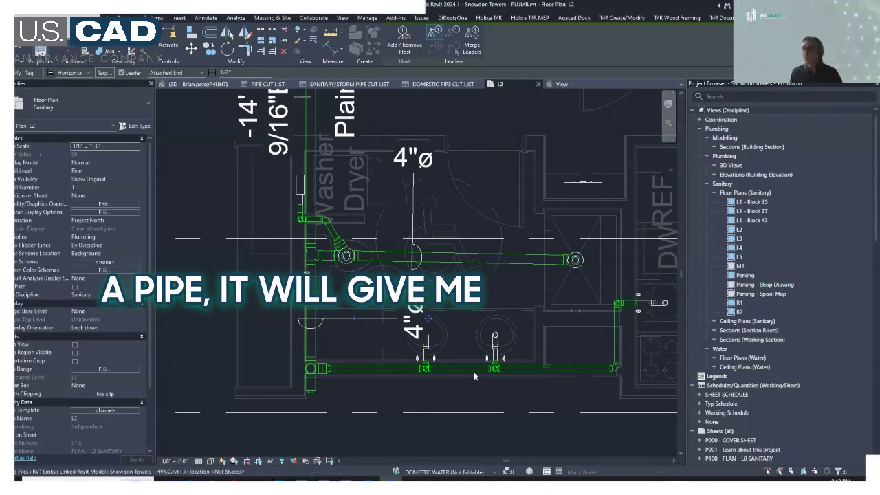
{"action": "left_click", "coordinate": [565, 369]}
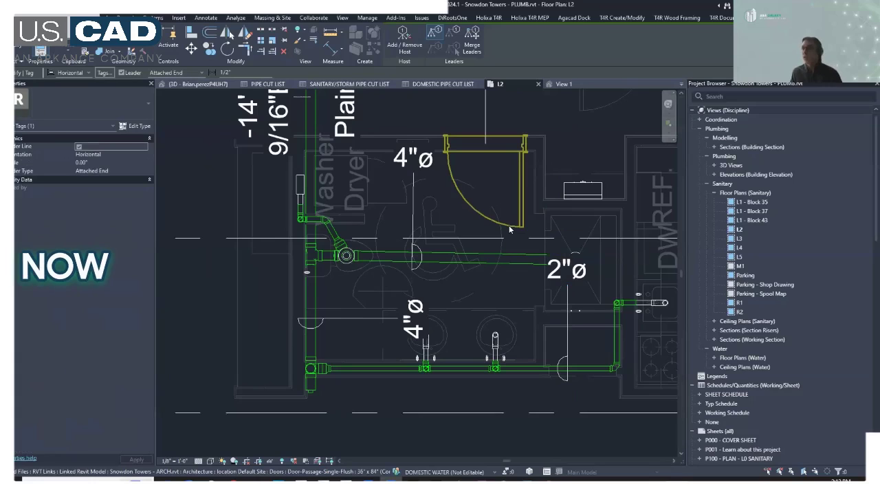
{"action": "key", "text": "Escape"}
{"action": "left_click", "coordinate": [425, 154]}
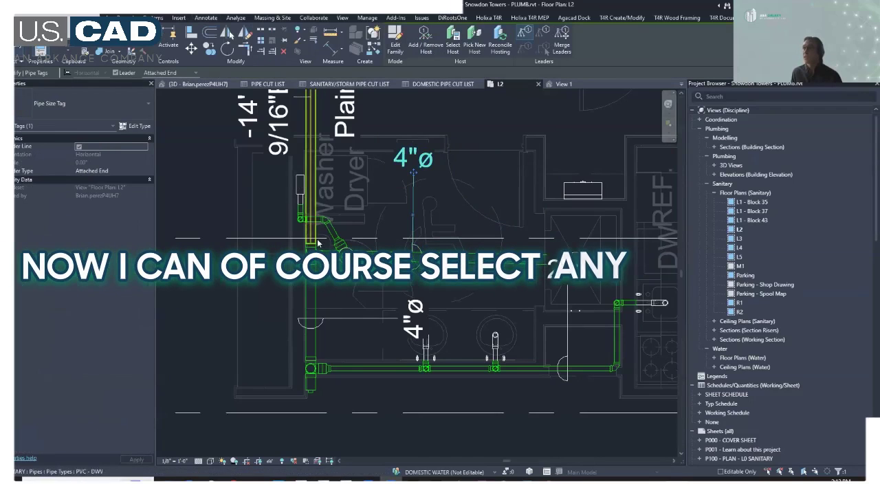
Step: Change the upper tag to Pipe BOP Tag reading -1' - 2 1/4"BOP and move it down-right
{"action": "left_click", "coordinate": [108, 100]}
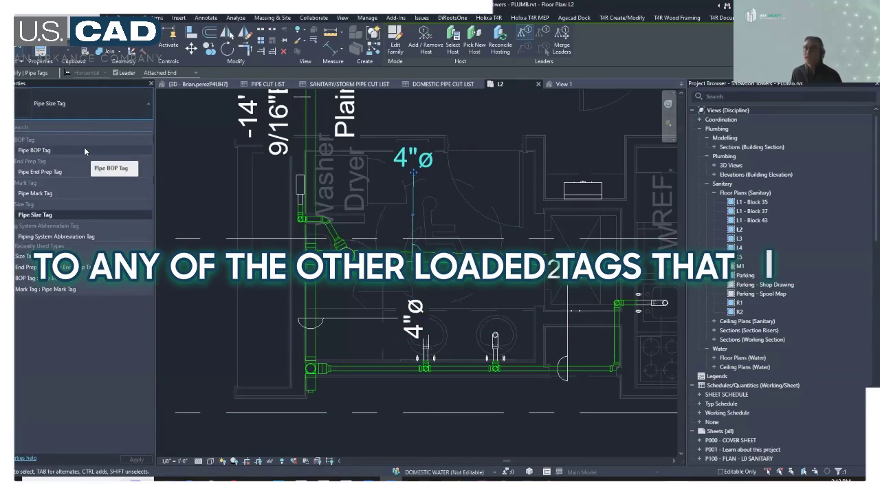
{"action": "left_click", "coordinate": [83, 173]}
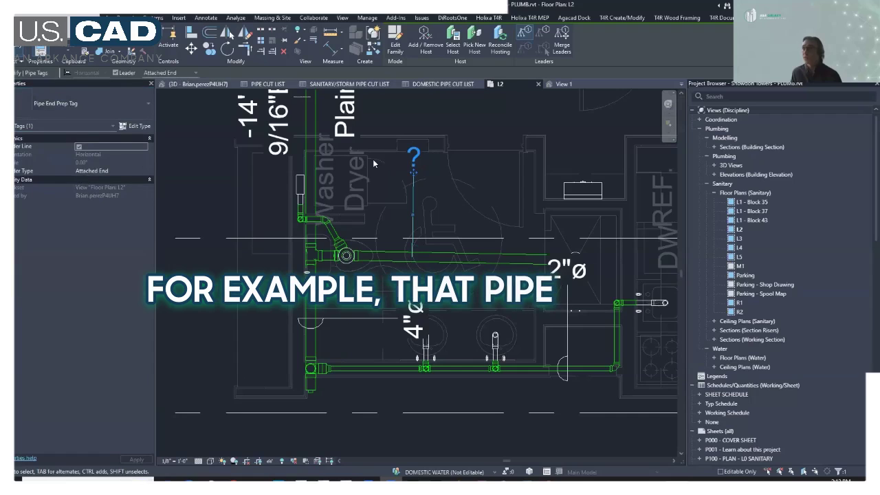
{"action": "left_click", "coordinate": [97, 101]}
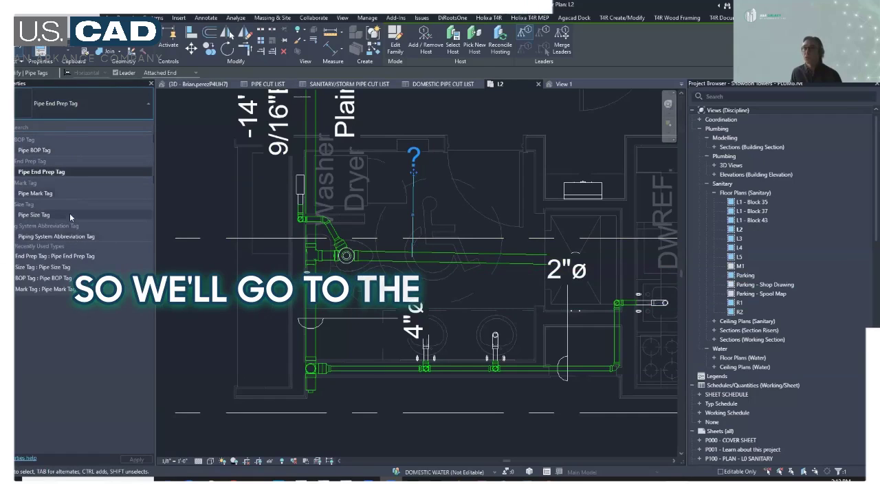
{"action": "left_click", "coordinate": [69, 235]}
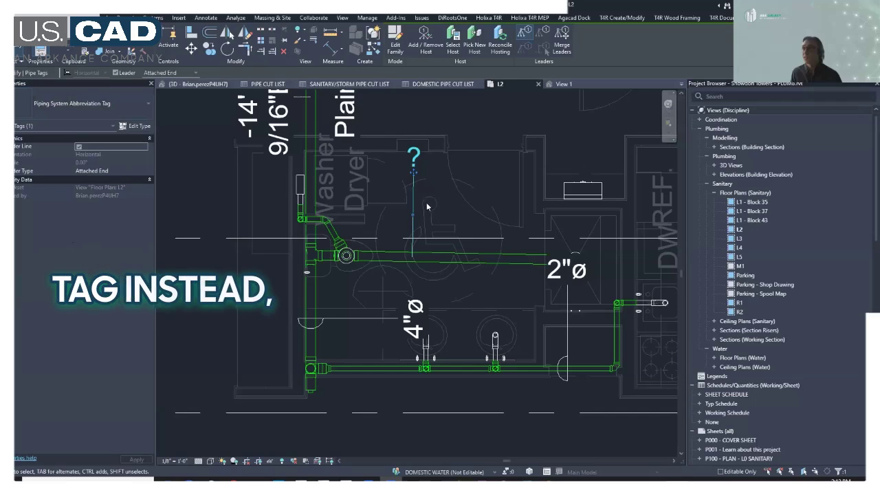
{"action": "left_click", "coordinate": [133, 99]}
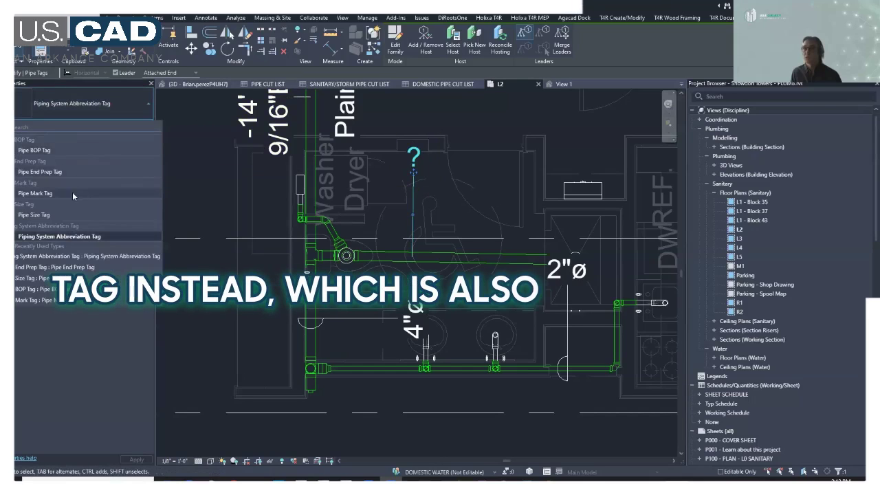
{"action": "left_click", "coordinate": [50, 147]}
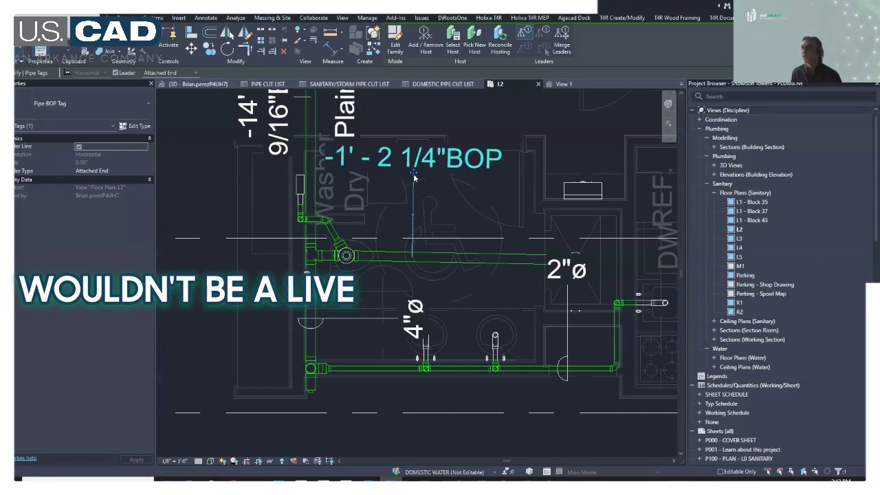
{"action": "left_click_drag", "start_coordinate": [490, 171], "coordinate": [544, 209]}
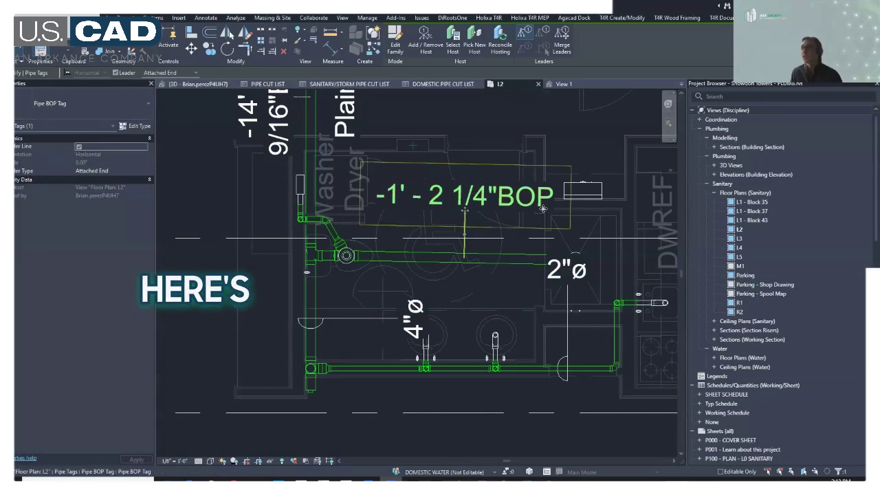
{"action": "left_click", "coordinate": [450, 232]}
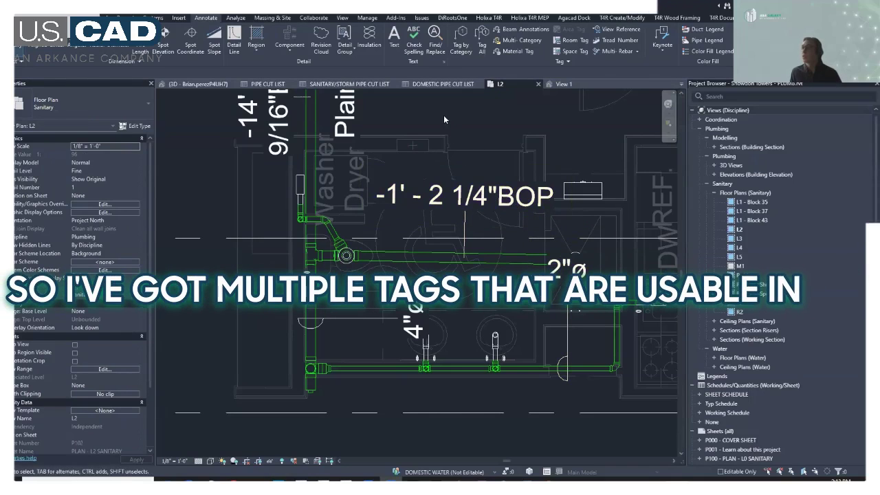
{"action": "left_click", "coordinate": [532, 62]}
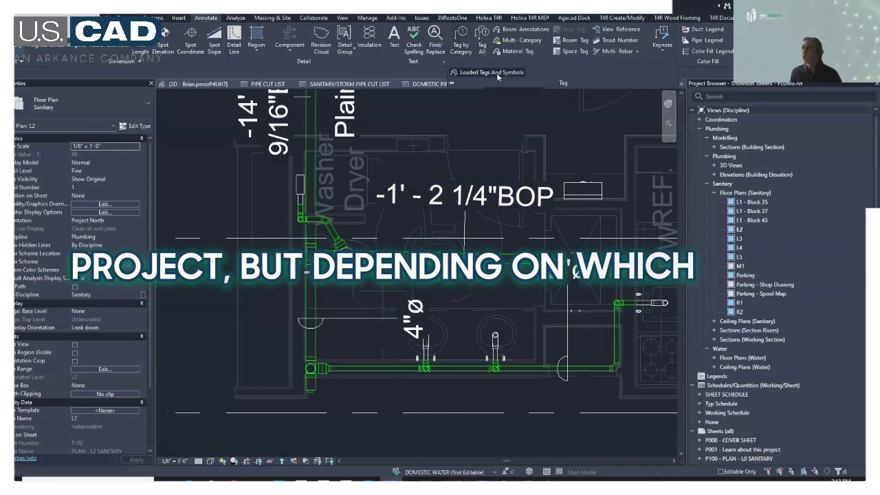
{"action": "left_click", "coordinate": [496, 73]}
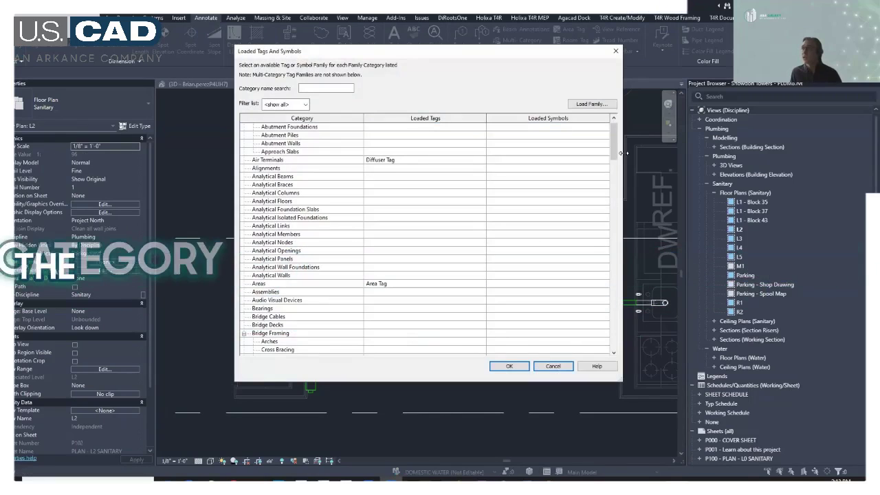
{"action": "left_click_drag", "start_coordinate": [614, 143], "coordinate": [614, 266]}
{"action": "left_click", "coordinate": [480, 161]}
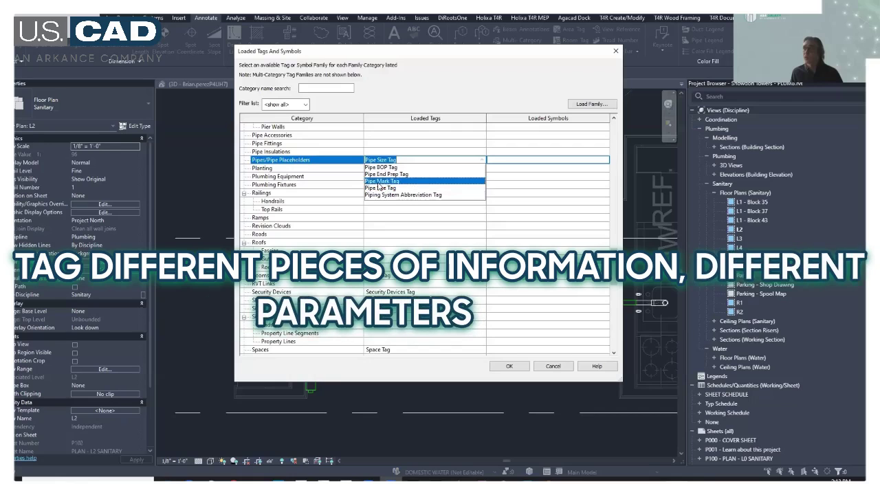
{"action": "left_click", "coordinate": [482, 160]}
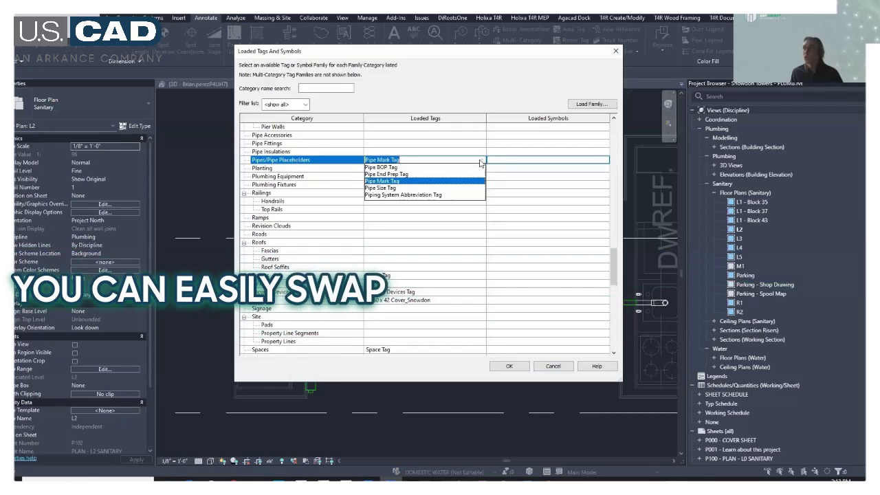
{"action": "left_click", "coordinate": [530, 121]}
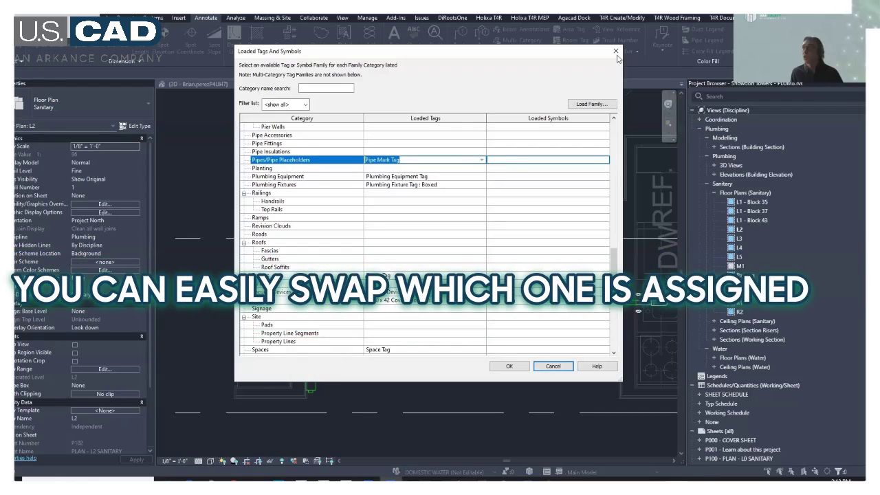